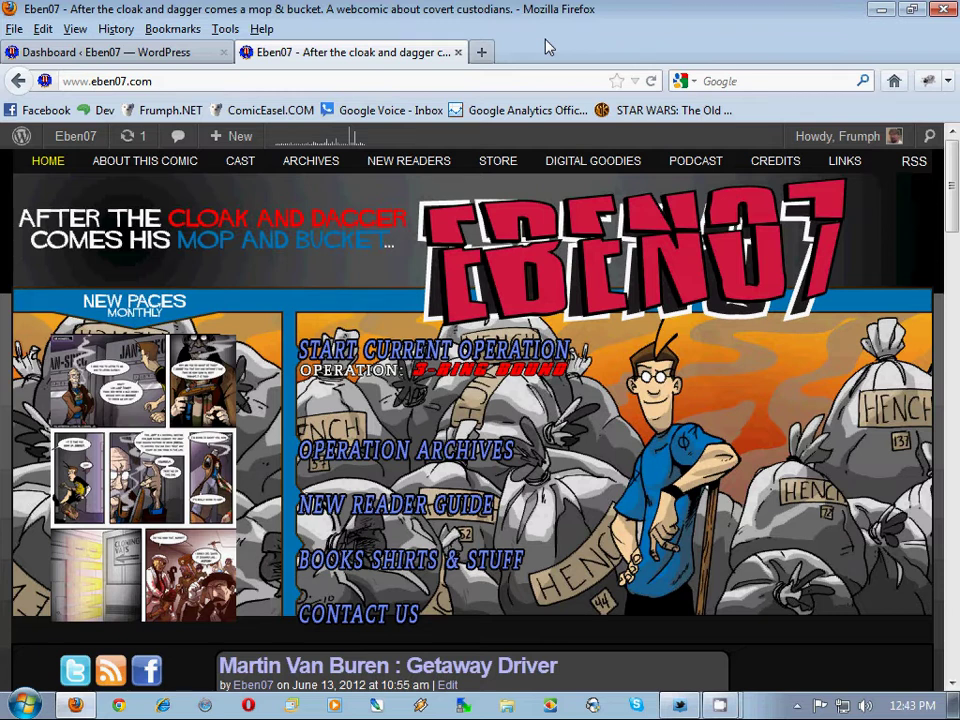
# Step: Scroll through the open page, then return to the WordPress admin dashboard
pyautogui.scroll(-2, 418, 285)
pyautogui.scroll(2, 418, 285)
pyautogui.scroll(-6, 421, 391)
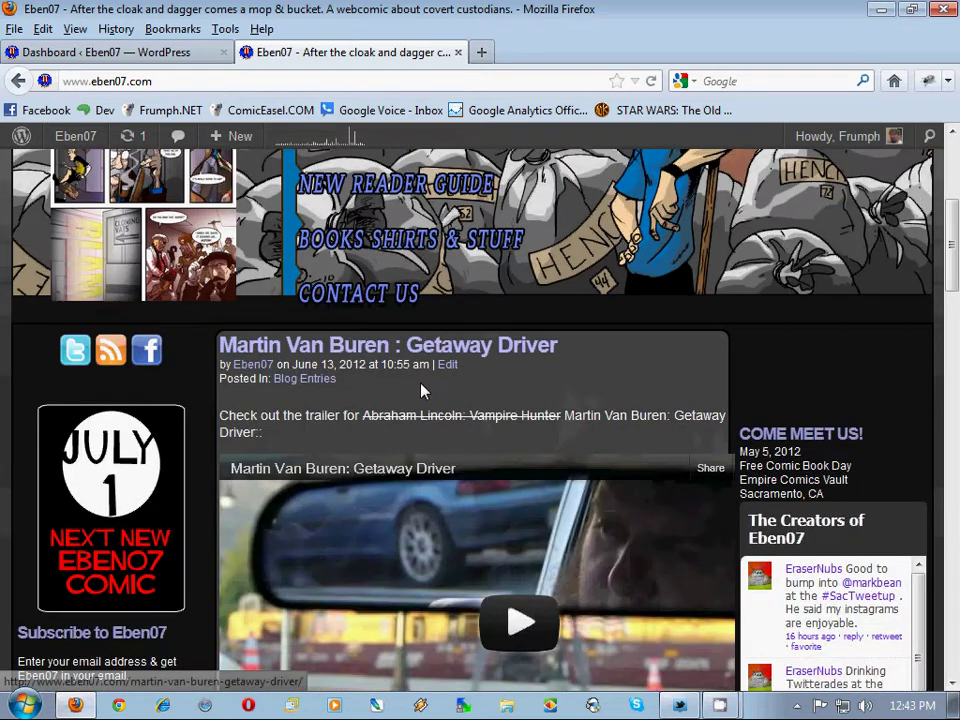
pyautogui.scroll(4, 421, 391)
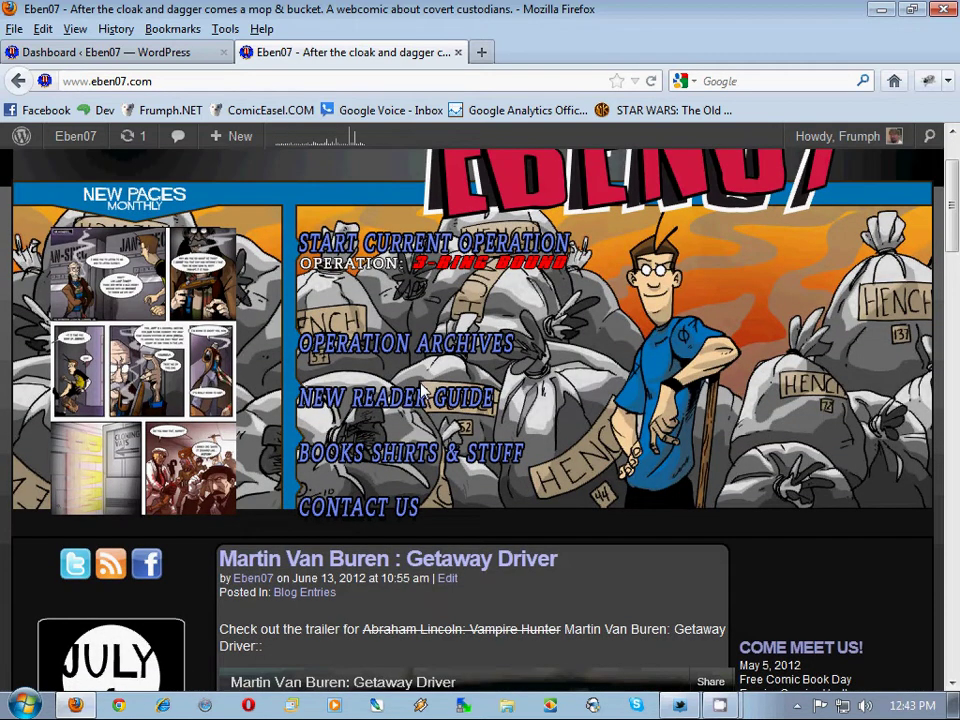
pyautogui.scroll(-5, 424, 390)
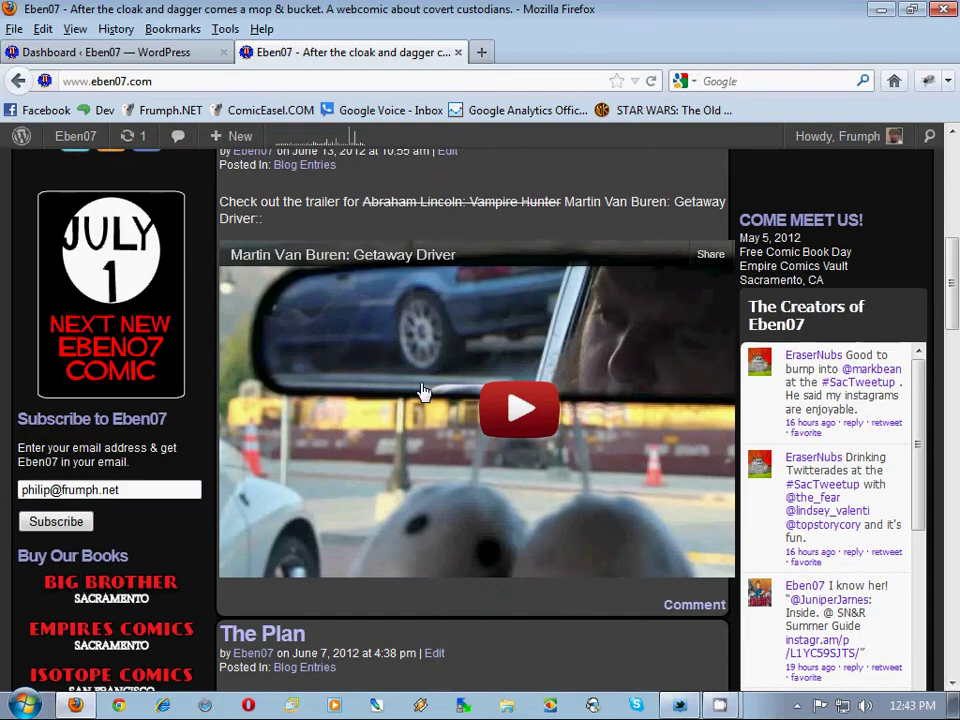
pyautogui.scroll(-12, 424, 390)
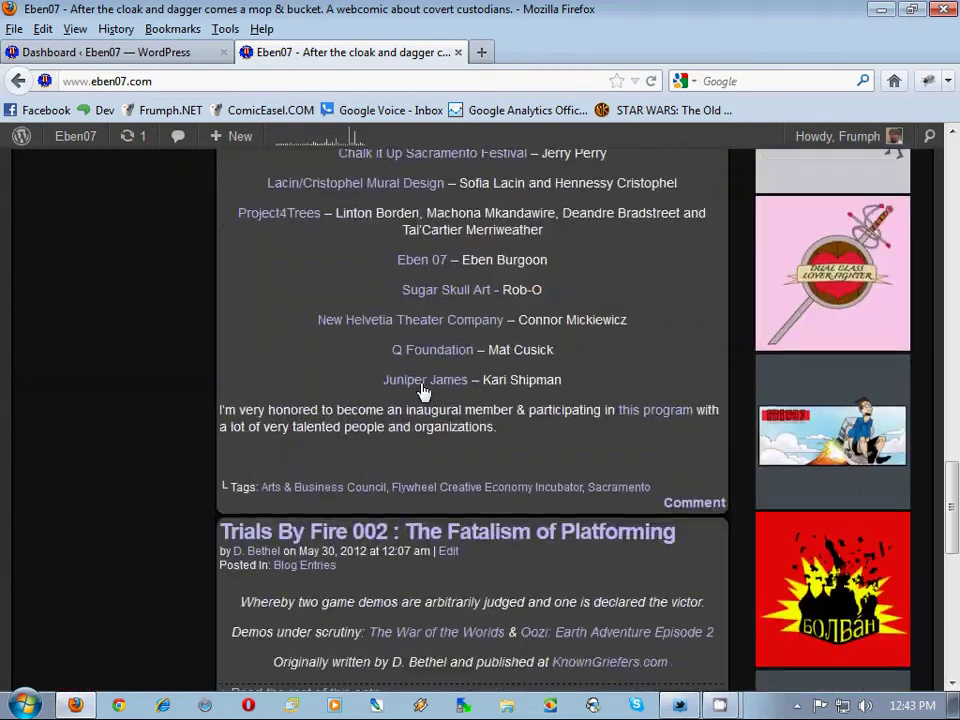
pyautogui.scroll(-7, 424, 391)
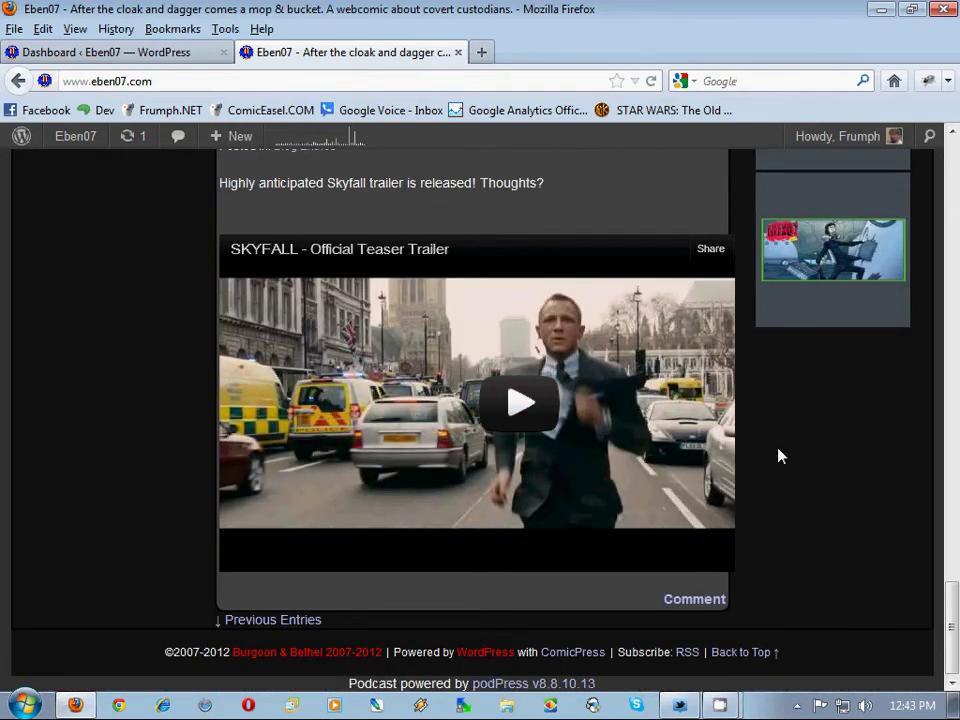
pyautogui.scroll(20, 781, 456)
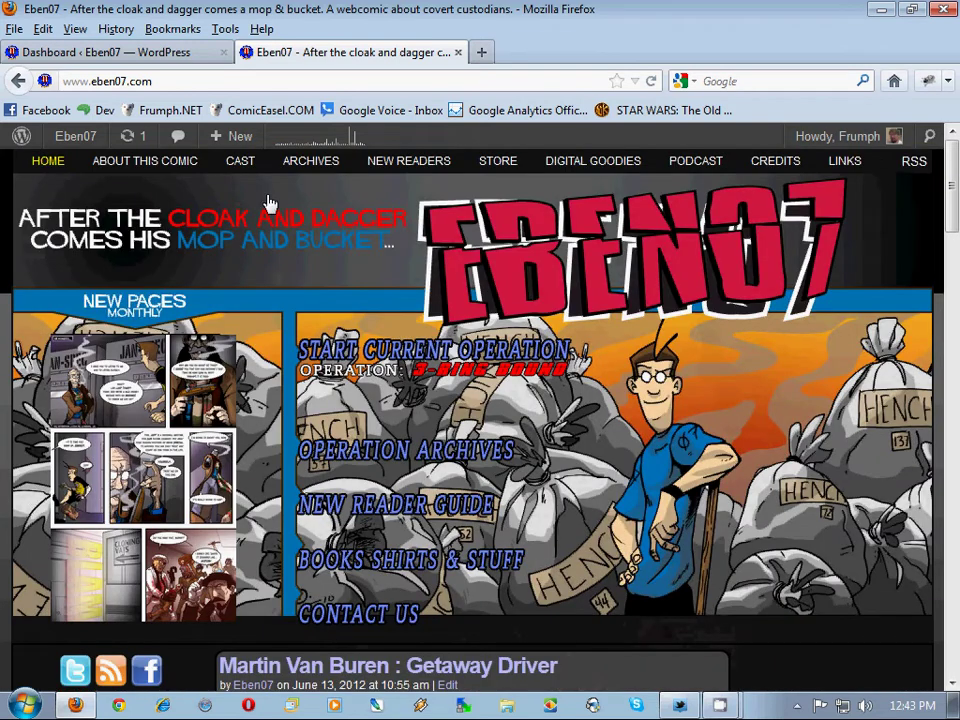
pyautogui.click(184, 60)
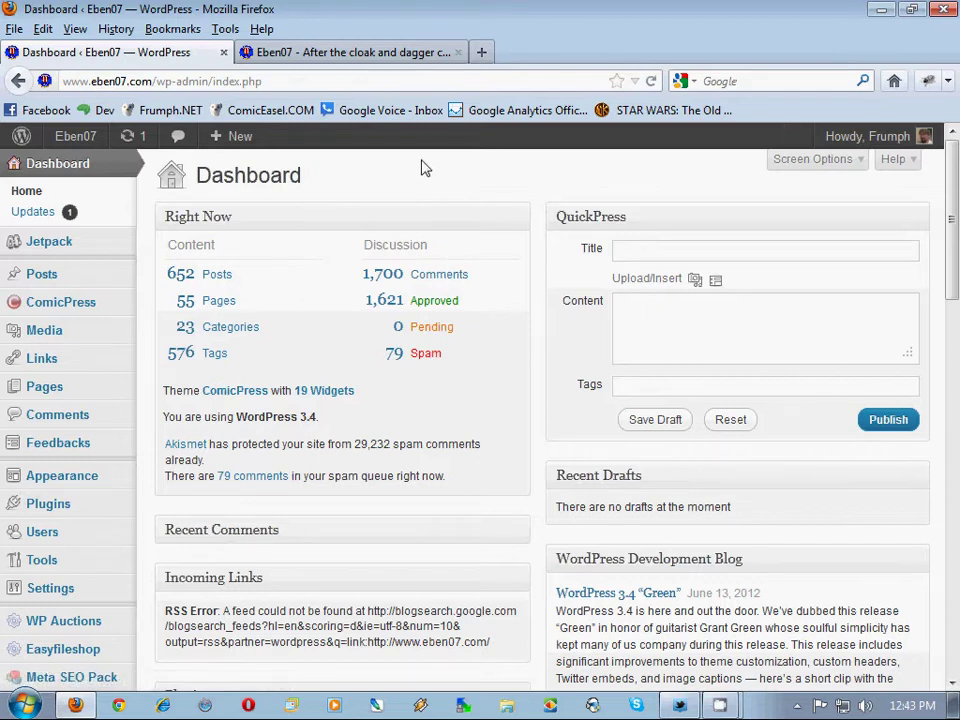
# Step: Open ComicPress Config and check comic category Declassified and blog category Blog Entries
pyautogui.moveTo(30, 302)
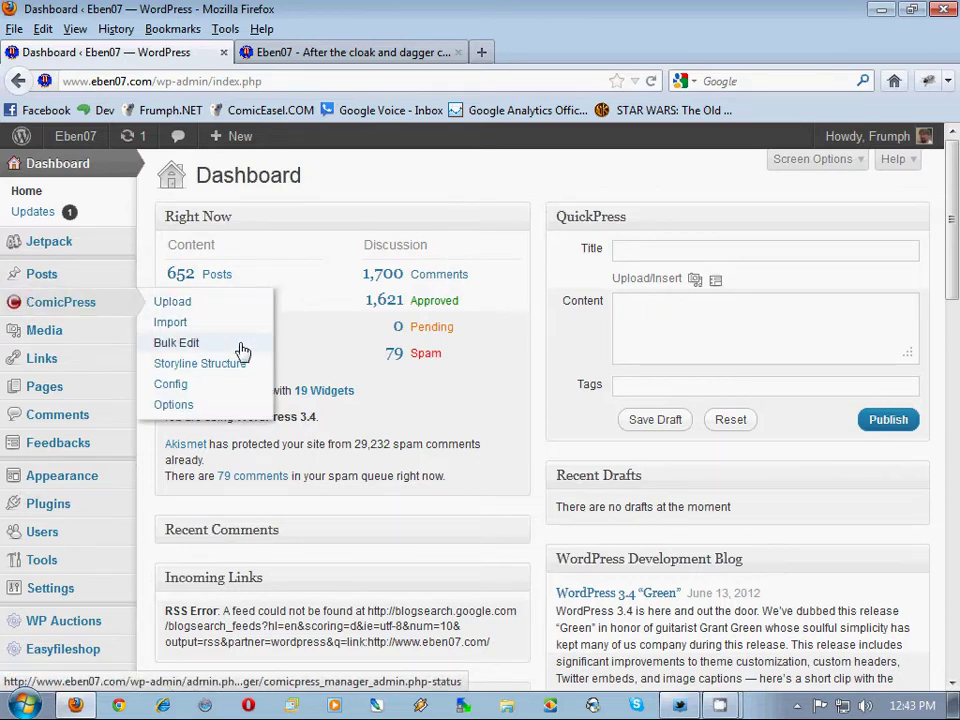
pyautogui.click(231, 385)
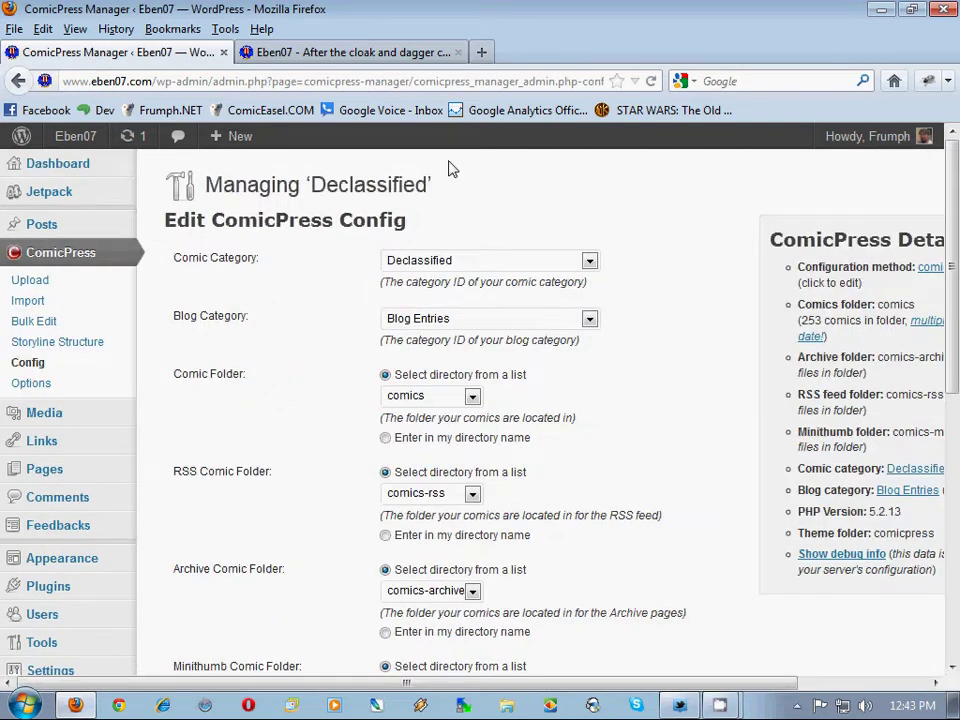
pyautogui.tripleClick(186, 320)
pyautogui.click(343, 313)
# Step: Open the post Categories list showing Blog Entries, Declassified (23 posts) and the chapter subcategories
pyautogui.moveTo(20, 224)
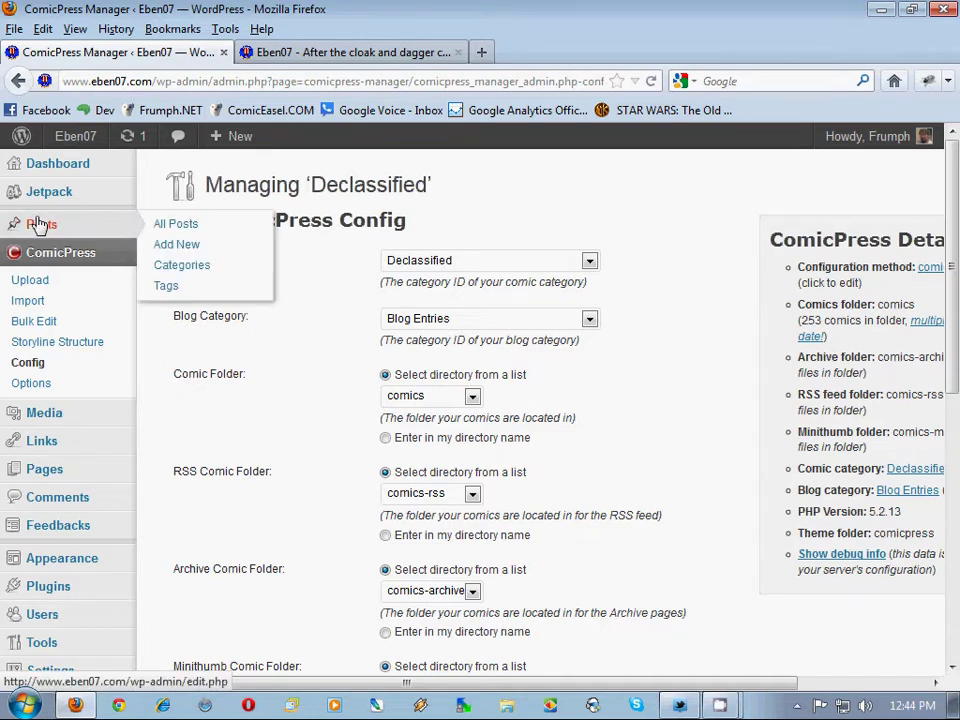
pyautogui.click(197, 272)
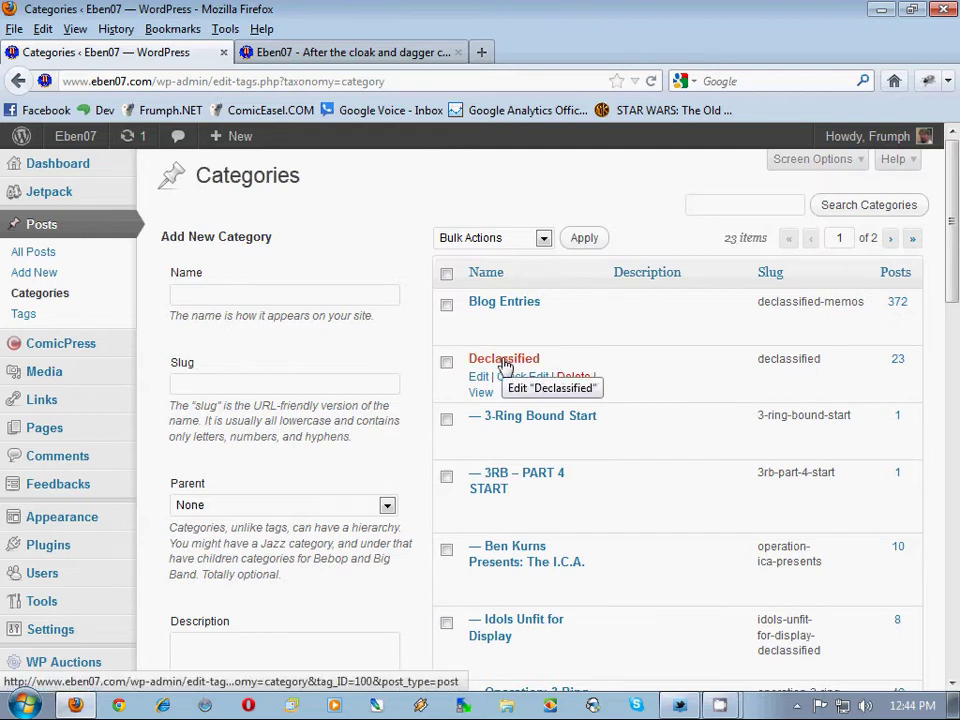
pyautogui.scroll(-2, 520, 378)
pyautogui.scroll(-12, 520, 330)
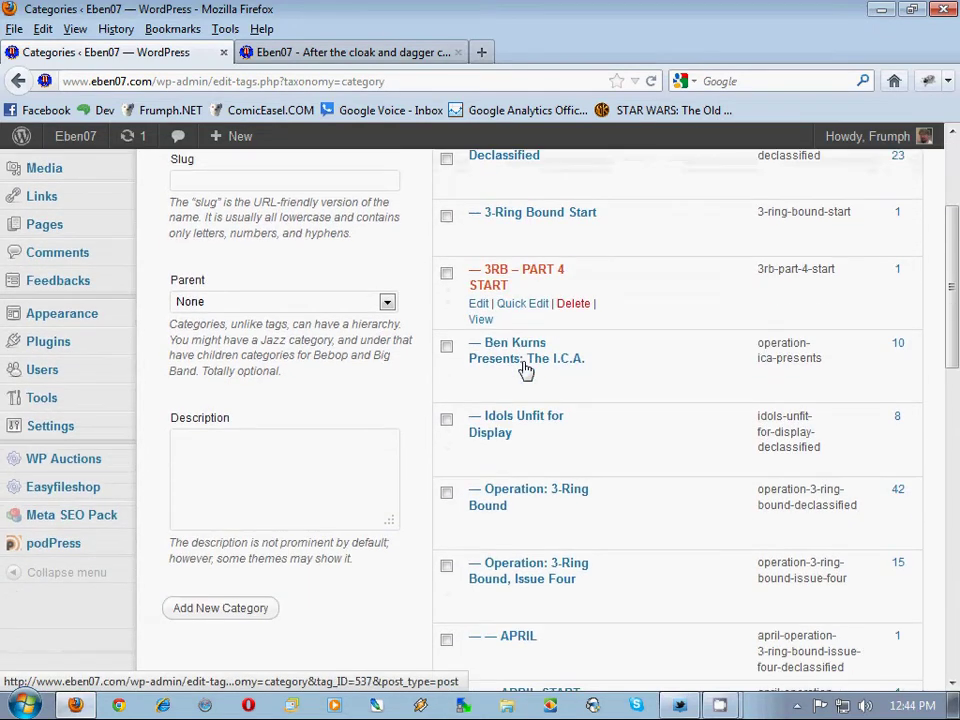
pyautogui.scroll(-7, 525, 368)
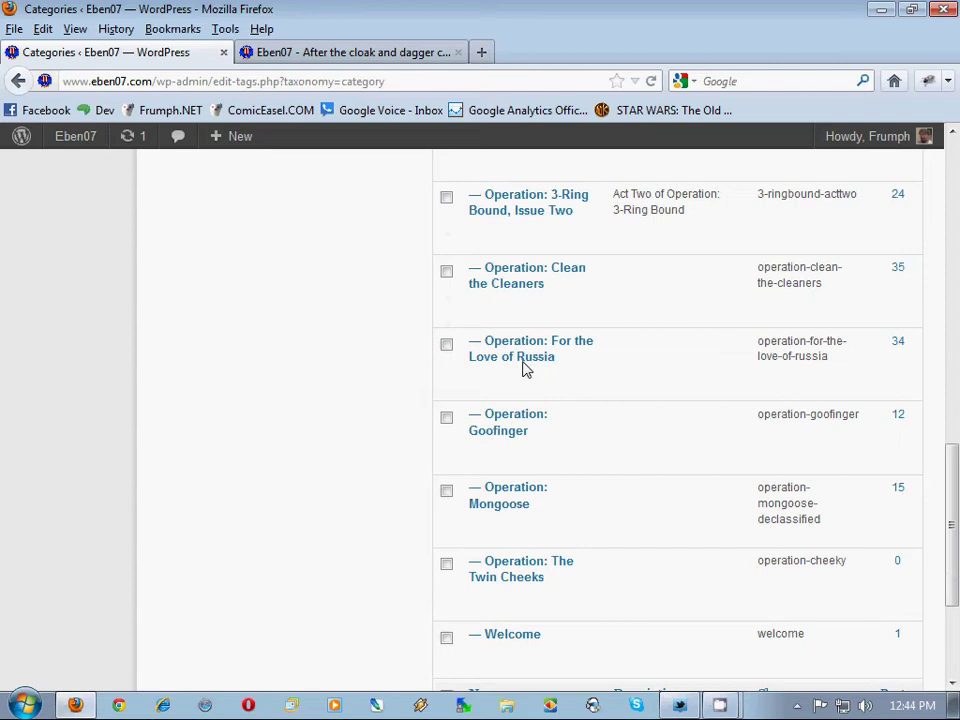
# Step: Page through the categories to page 2 of 2 and back to page 1
pyautogui.click(892, 523)
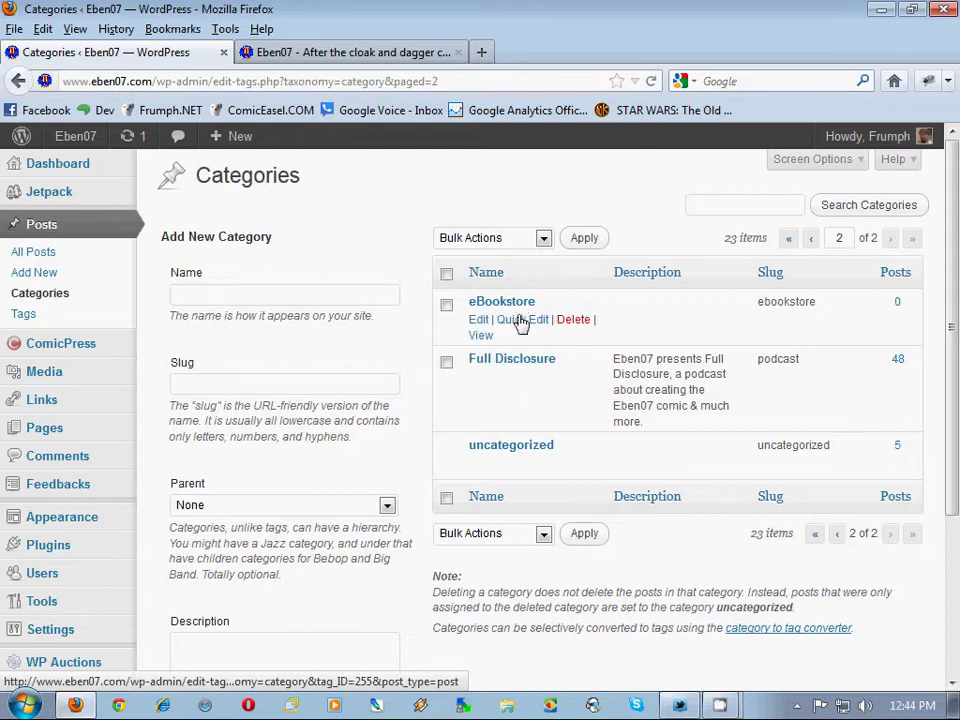
pyautogui.click(813, 238)
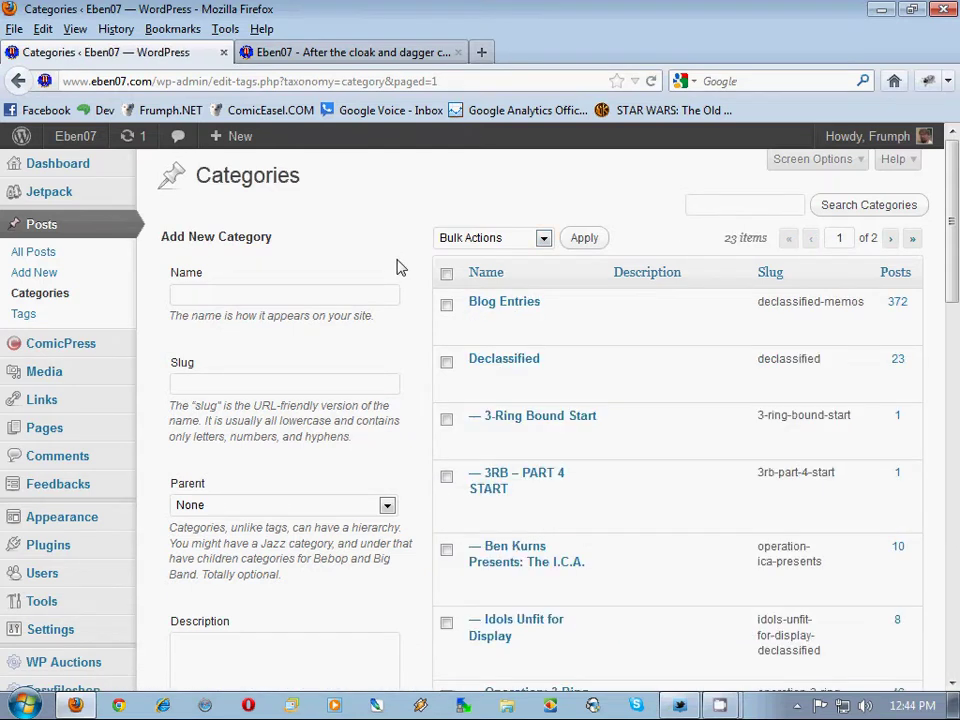
pyautogui.scroll(-5, 497, 261)
pyautogui.scroll(5, 493, 377)
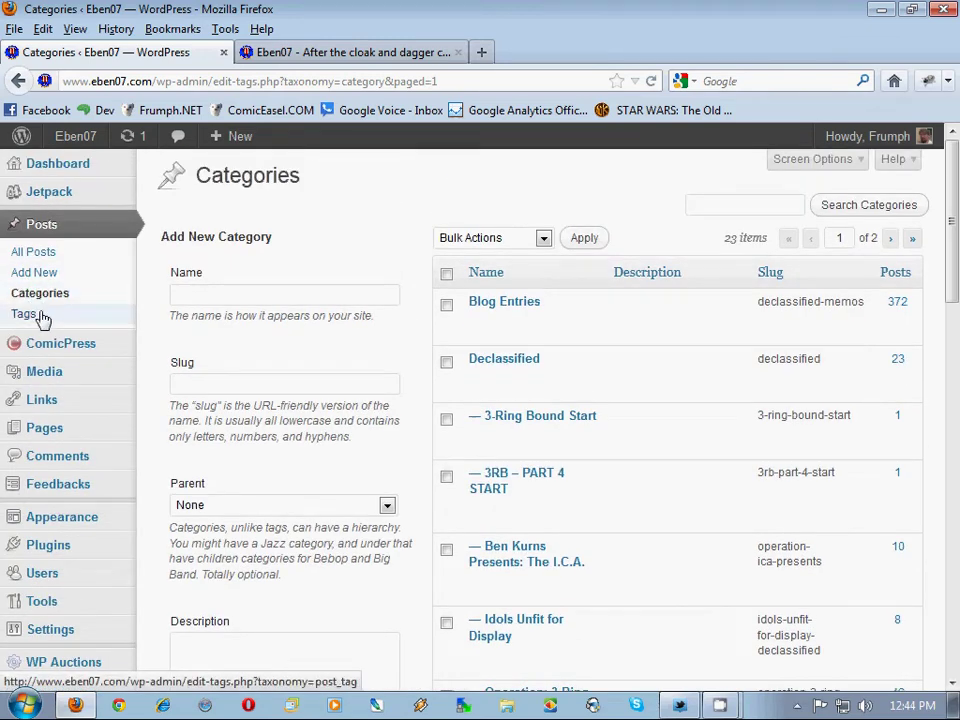
pyautogui.moveTo(56, 340)
pyautogui.click(186, 412)
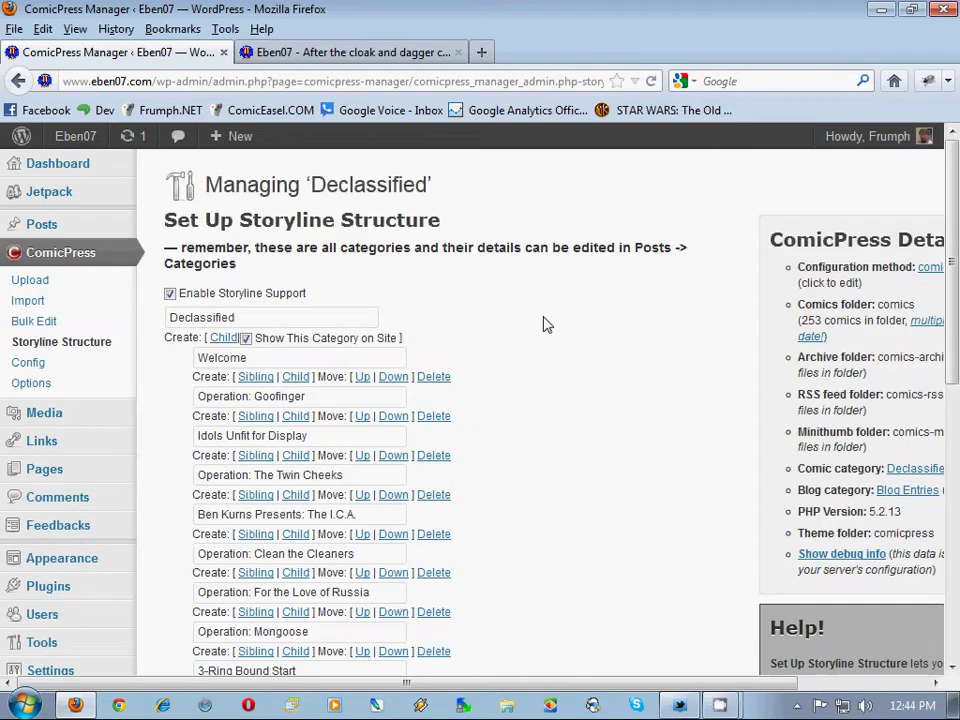
pyautogui.scroll(-4, 547, 324)
pyautogui.scroll(-4, 547, 324)
pyautogui.scroll(8, 547, 324)
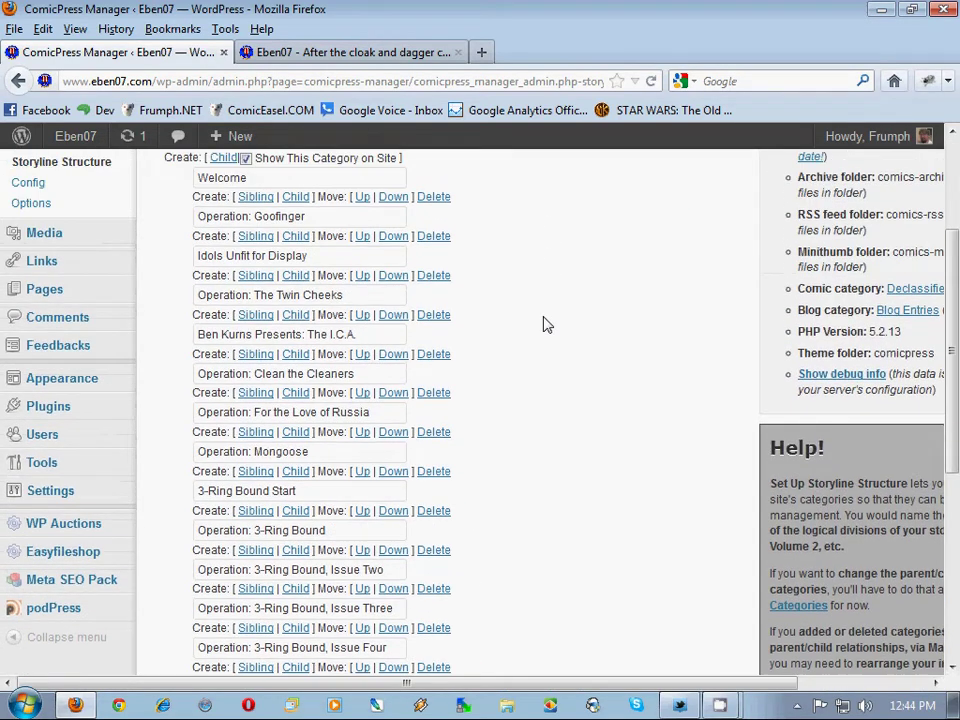
pyautogui.scroll(-2, 547, 324)
pyautogui.scroll(-1, 547, 324)
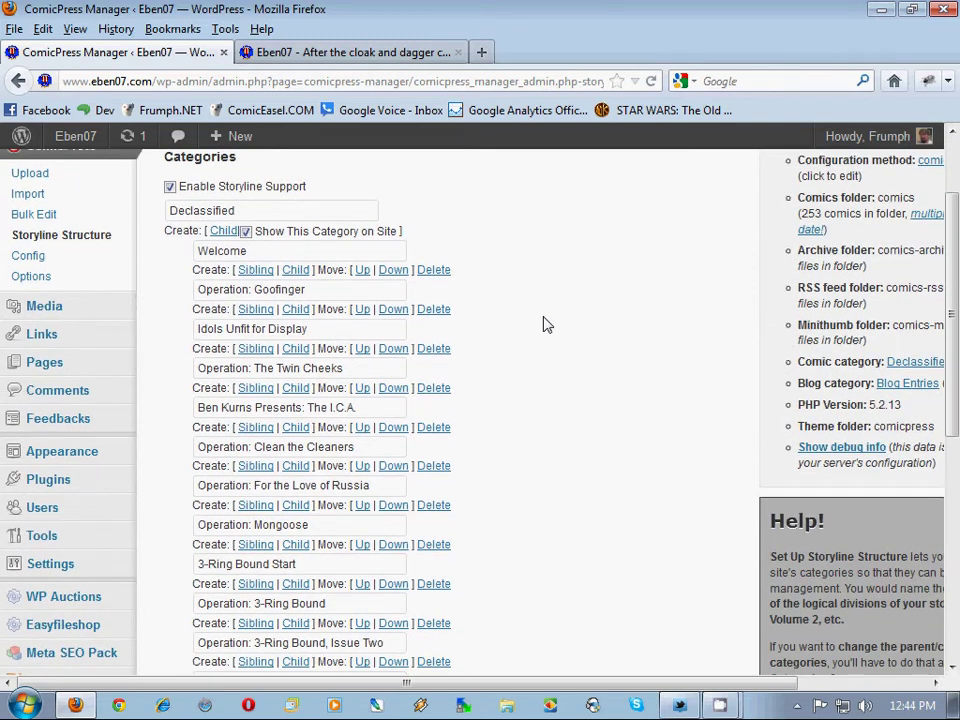
pyautogui.scroll(-2, 514, 293)
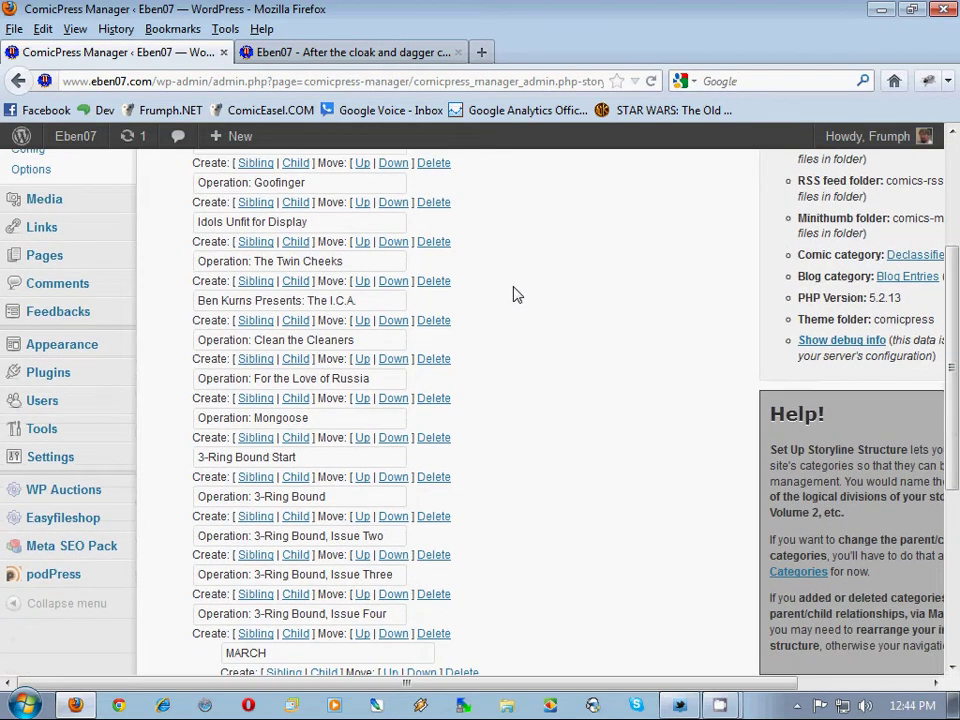
pyautogui.scroll(2, 514, 293)
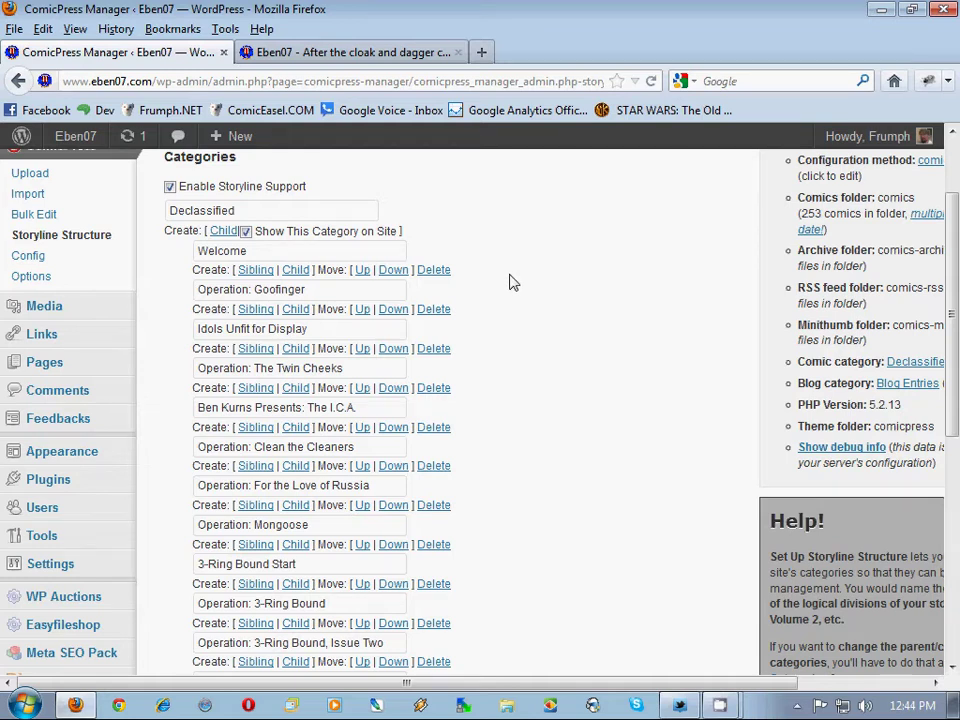
pyautogui.scroll(-8, 510, 283)
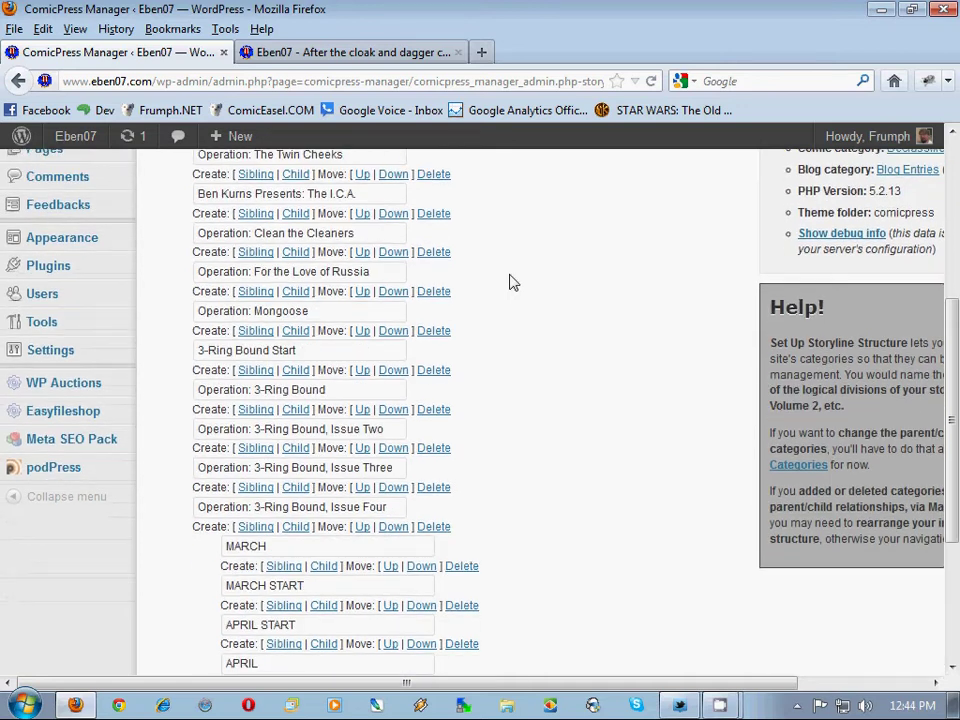
pyautogui.scroll(-1, 510, 283)
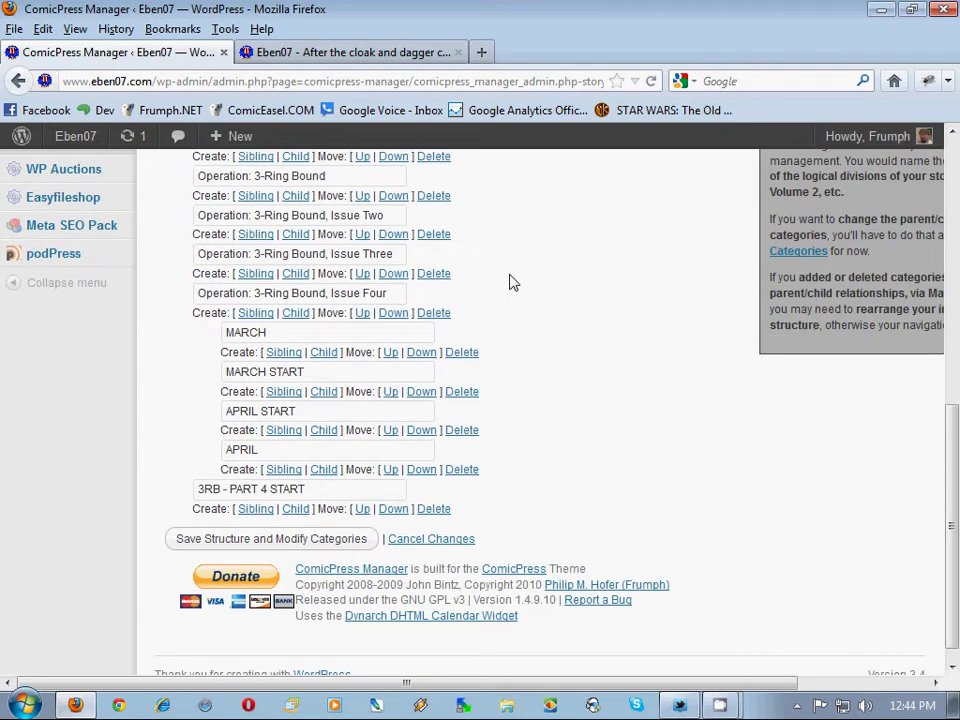
pyautogui.scroll(2, 510, 283)
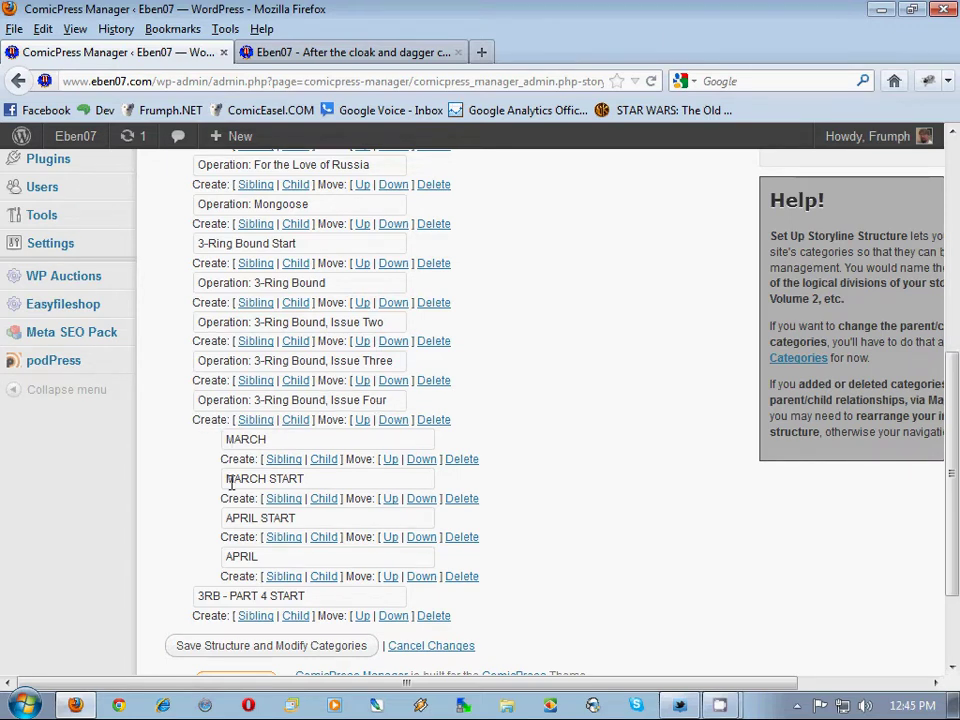
pyautogui.scroll(8, 504, 493)
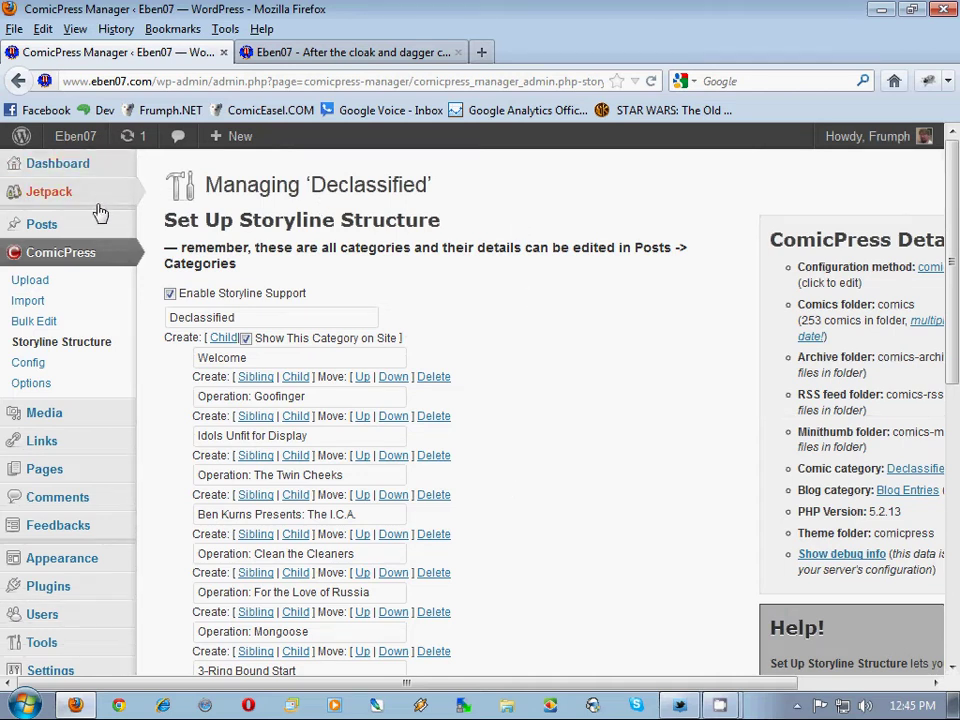
pyautogui.moveTo(96, 228)
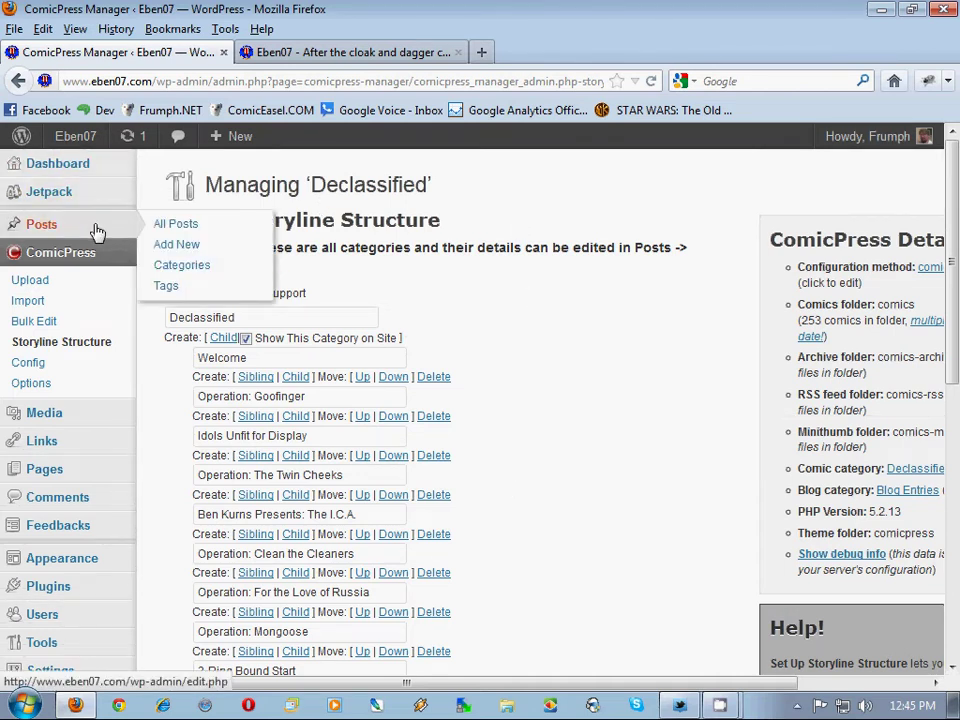
# Step: Show the All Posts list with all 666 posts, newest first
pyautogui.click(167, 229)
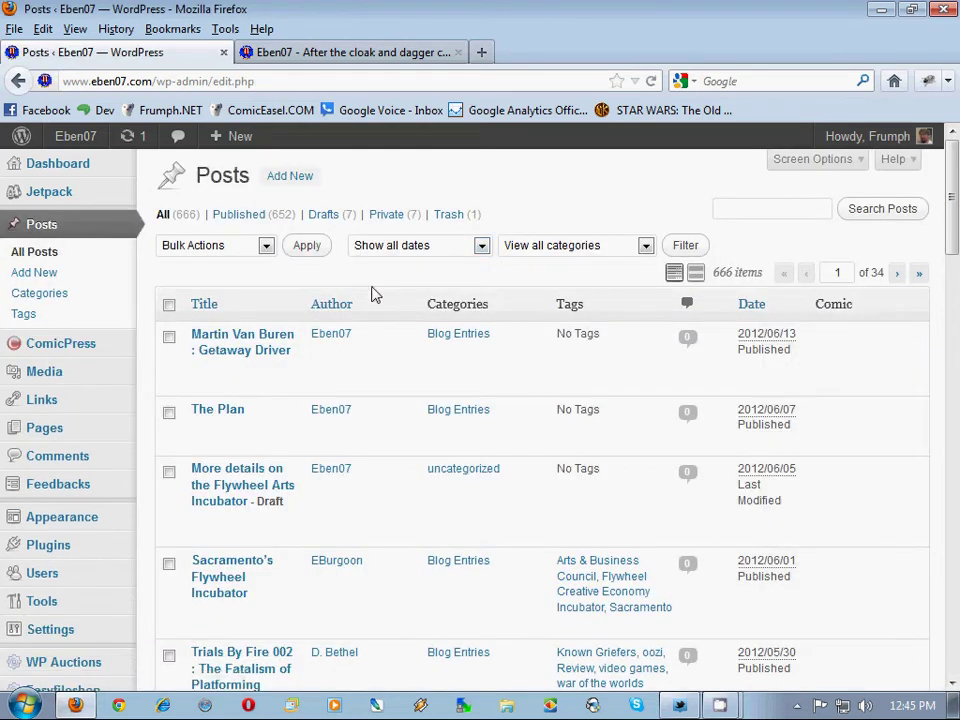
pyautogui.scroll(-2, 371, 293)
pyautogui.scroll(2, 371, 293)
# Step: Filter the posts list to the Declassified category and review its 234 comic posts
pyautogui.click(575, 247)
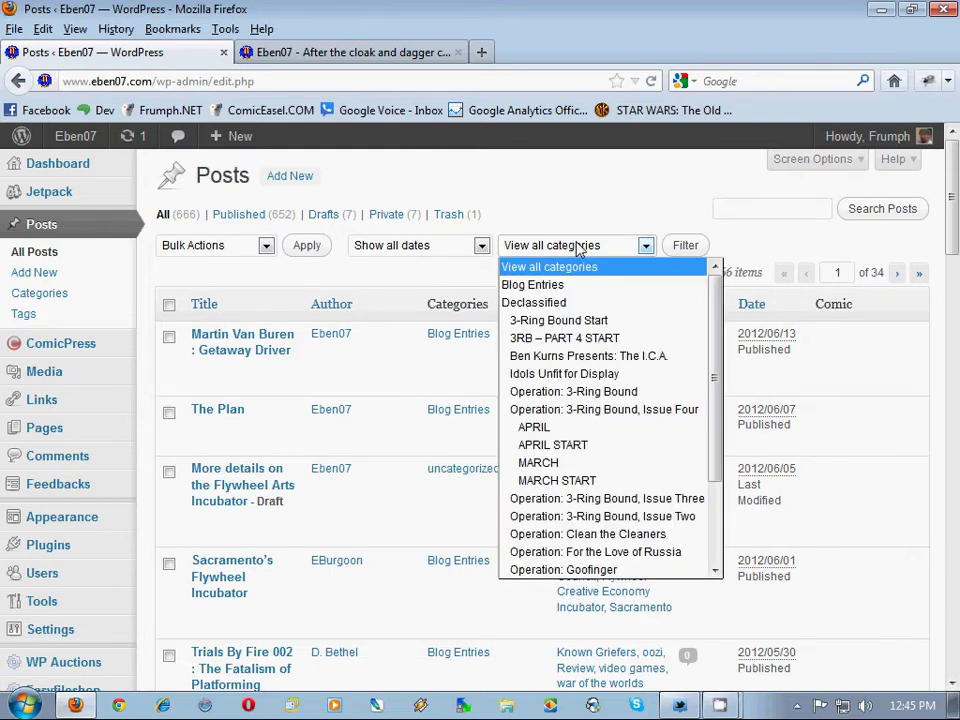
pyautogui.click(562, 302)
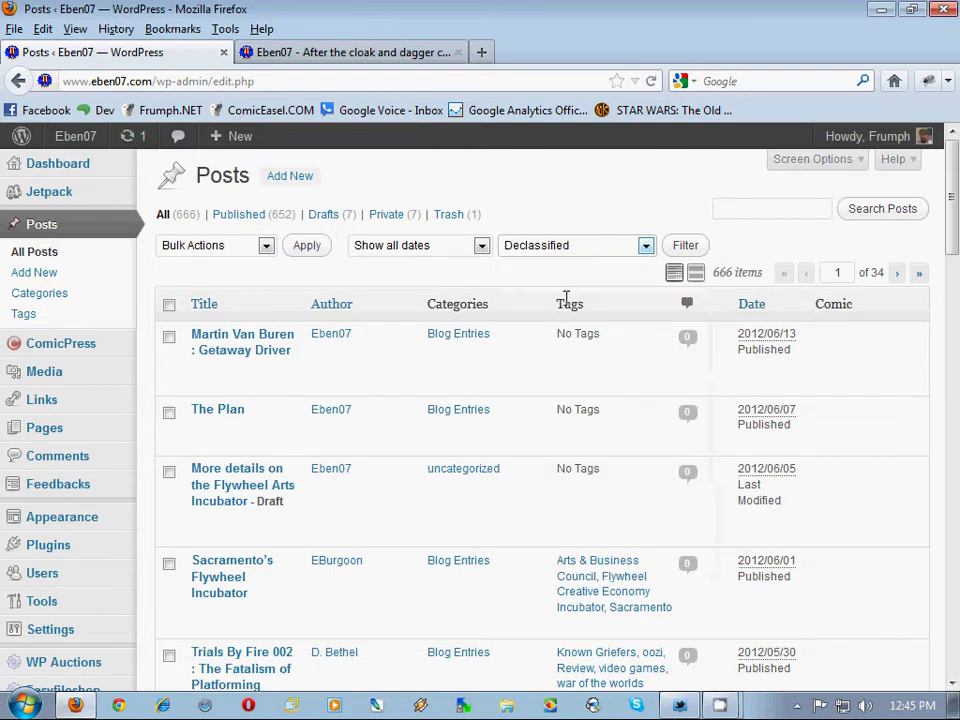
pyautogui.click(685, 248)
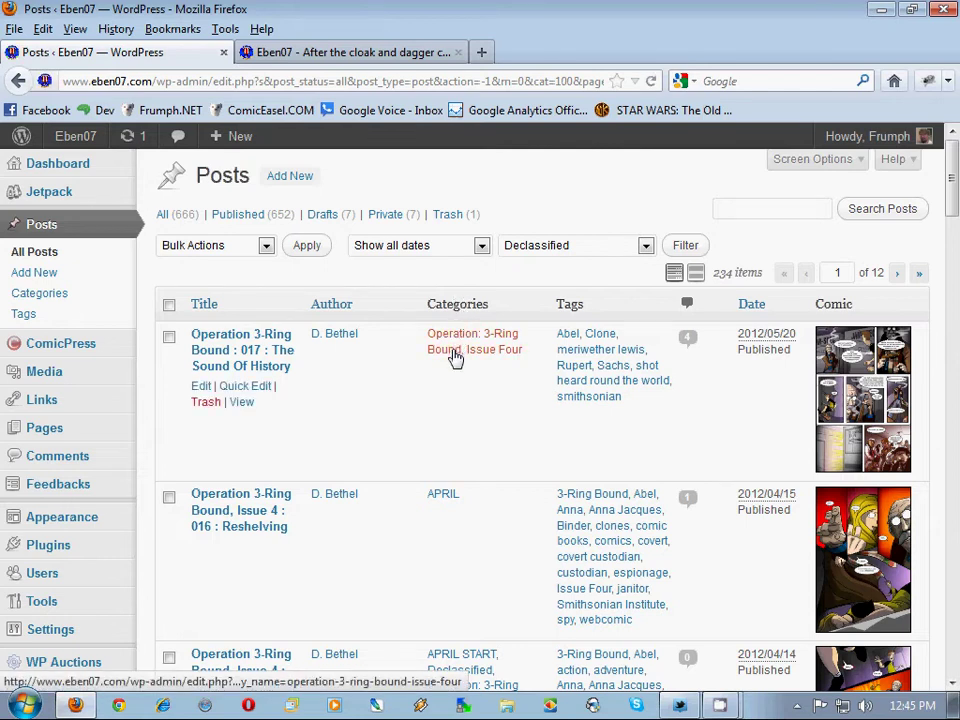
pyautogui.scroll(-2, 450, 400)
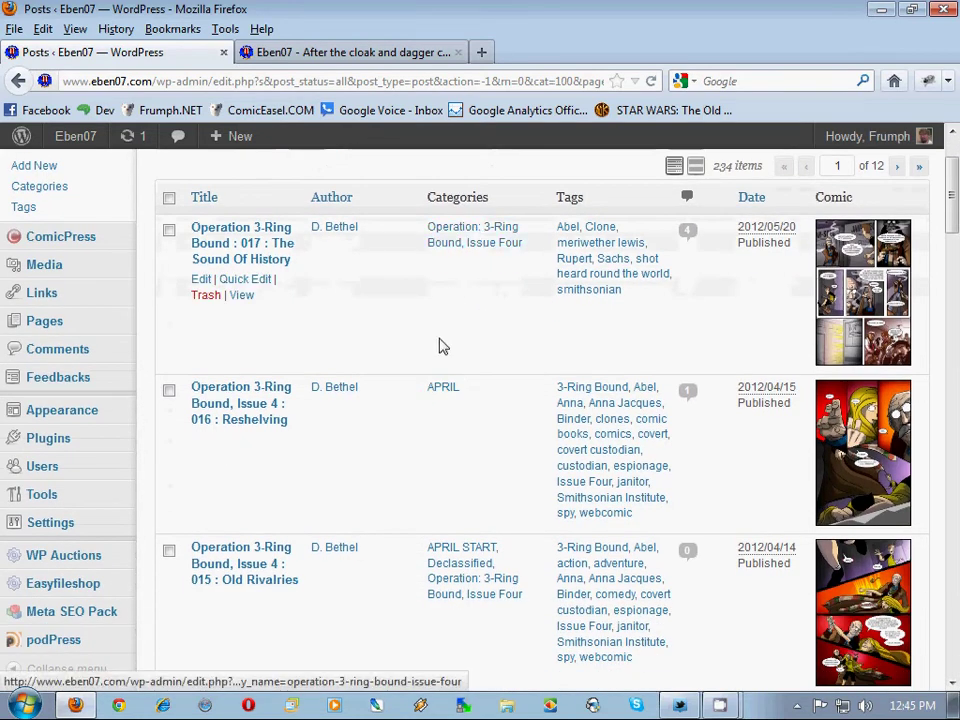
pyautogui.scroll(-6, 456, 330)
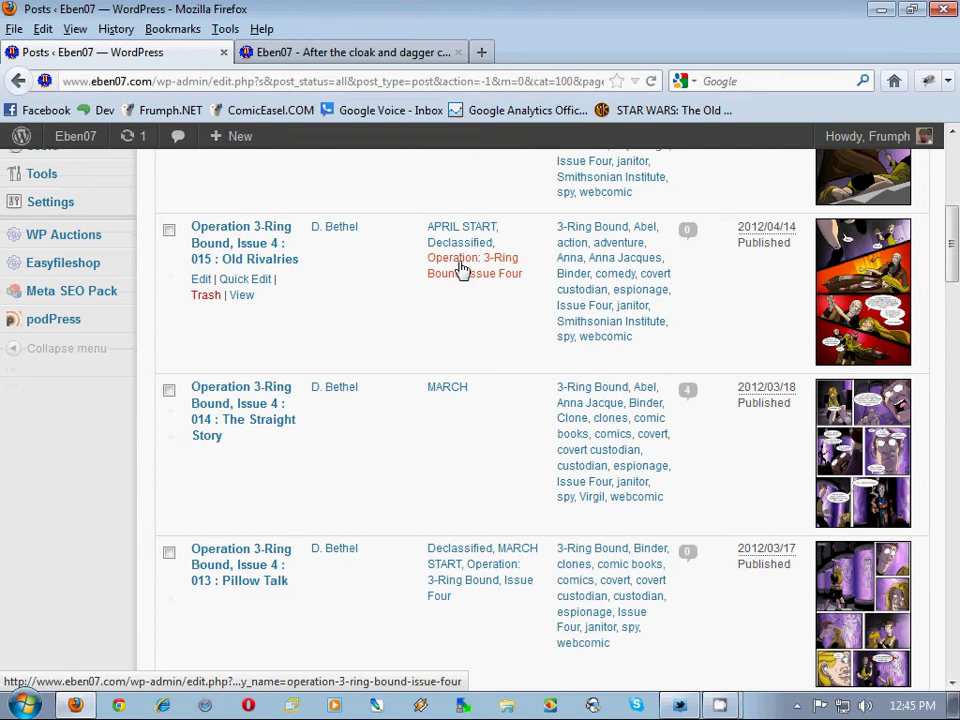
pyautogui.scroll(2, 415, 305)
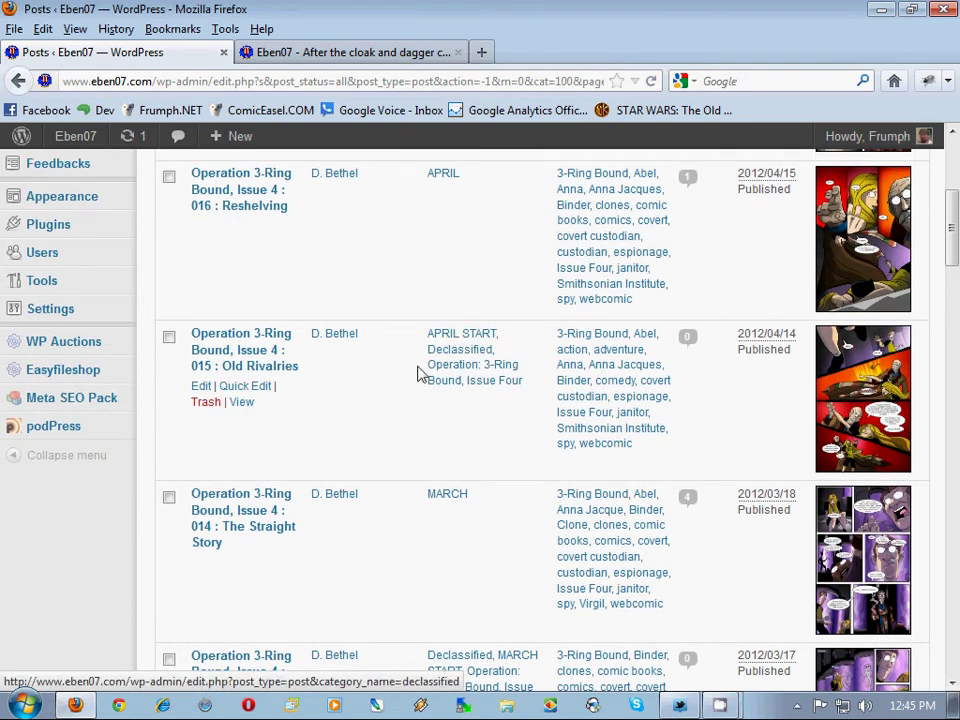
pyautogui.scroll(3, 405, 378)
pyautogui.scroll(-3, 402, 379)
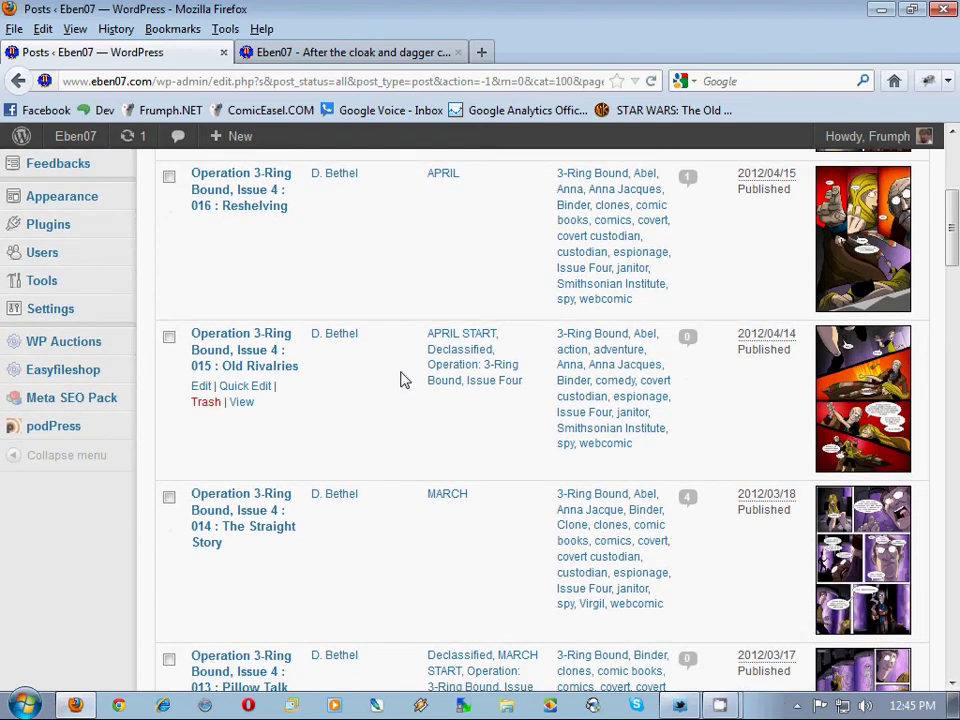
# Step: Quick-edit post 015 : Old Rivalries so its only category is APRIL START
pyautogui.click(255, 386)
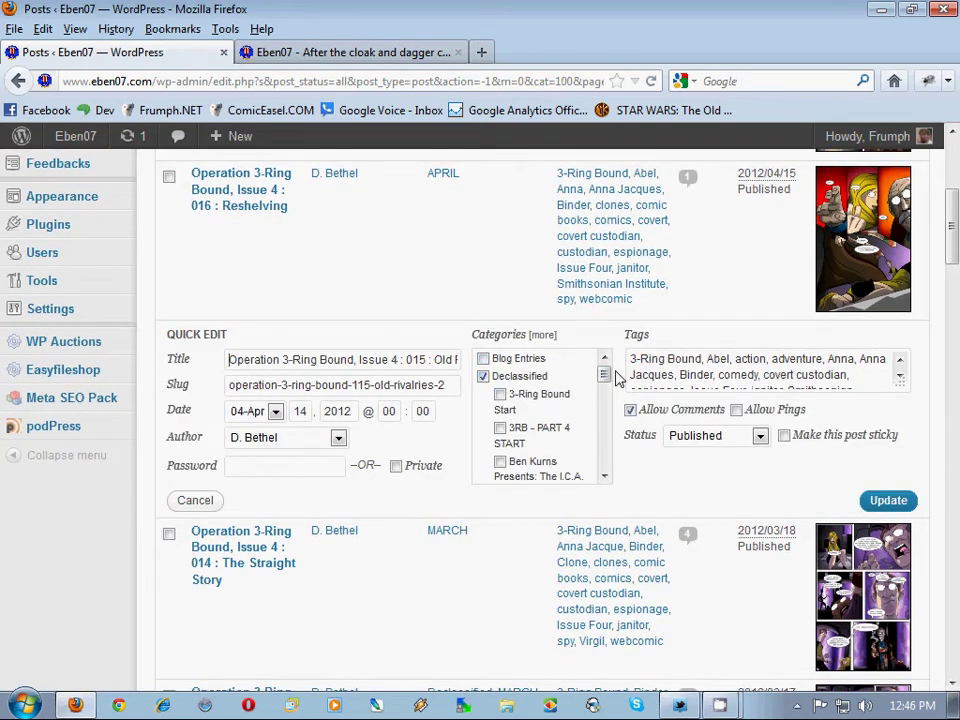
pyautogui.moveTo(605, 376); pyautogui.dragTo(604, 405)
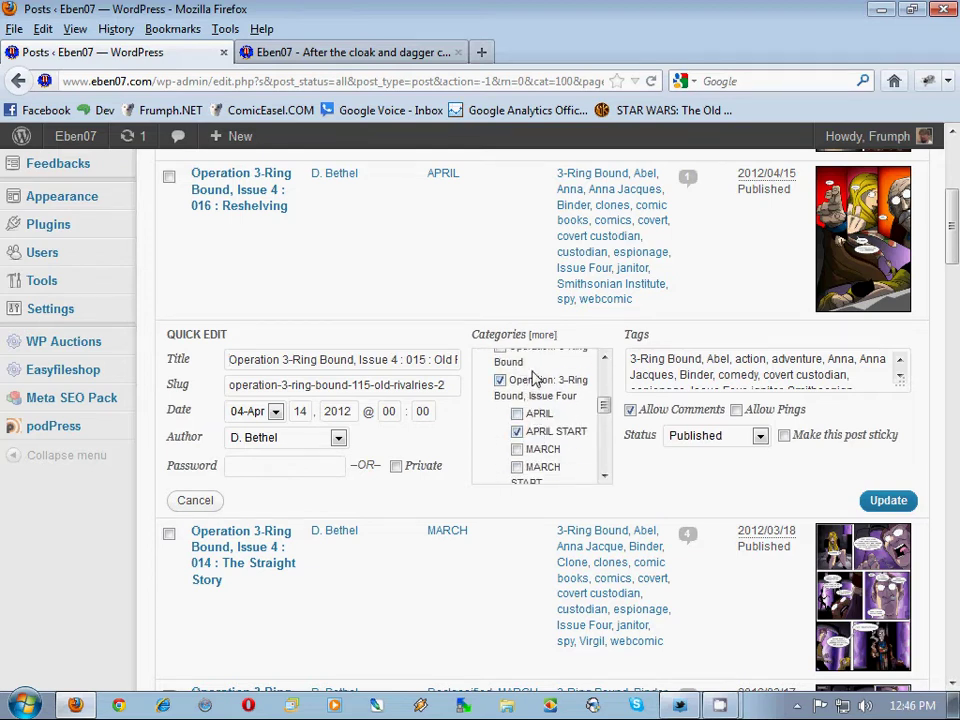
pyautogui.scroll(5, 546, 390)
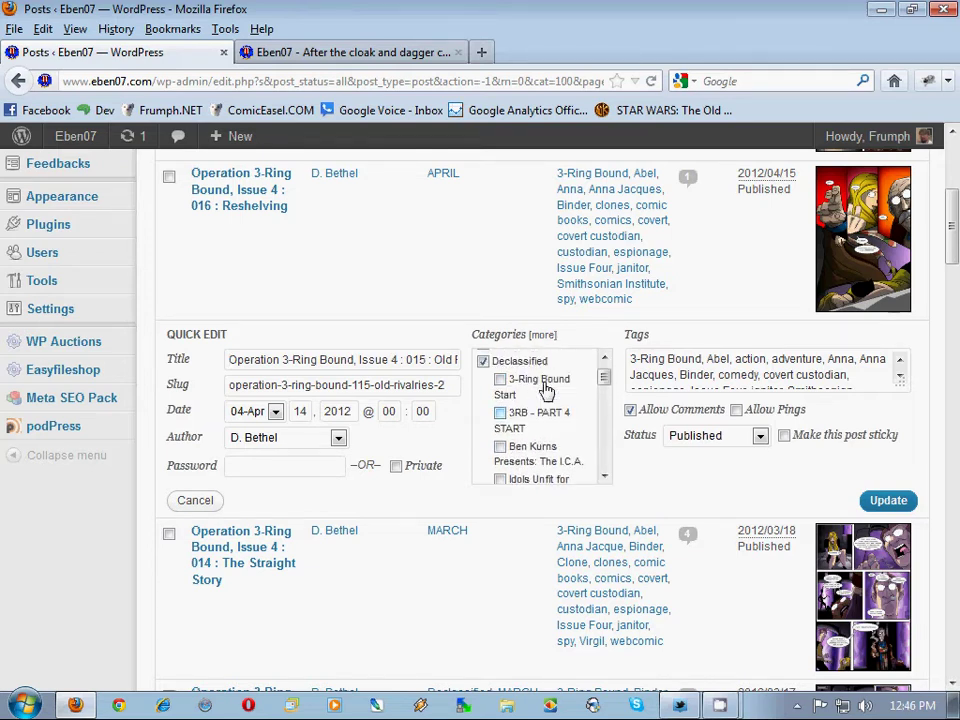
pyautogui.scroll(-3, 549, 400)
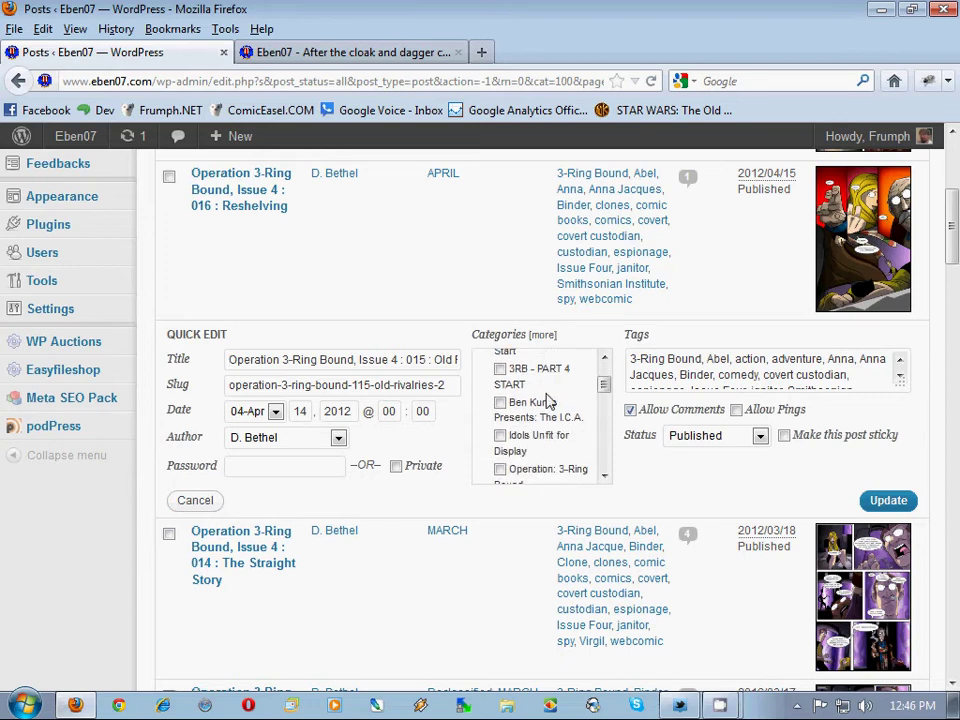
pyautogui.scroll(-2, 549, 400)
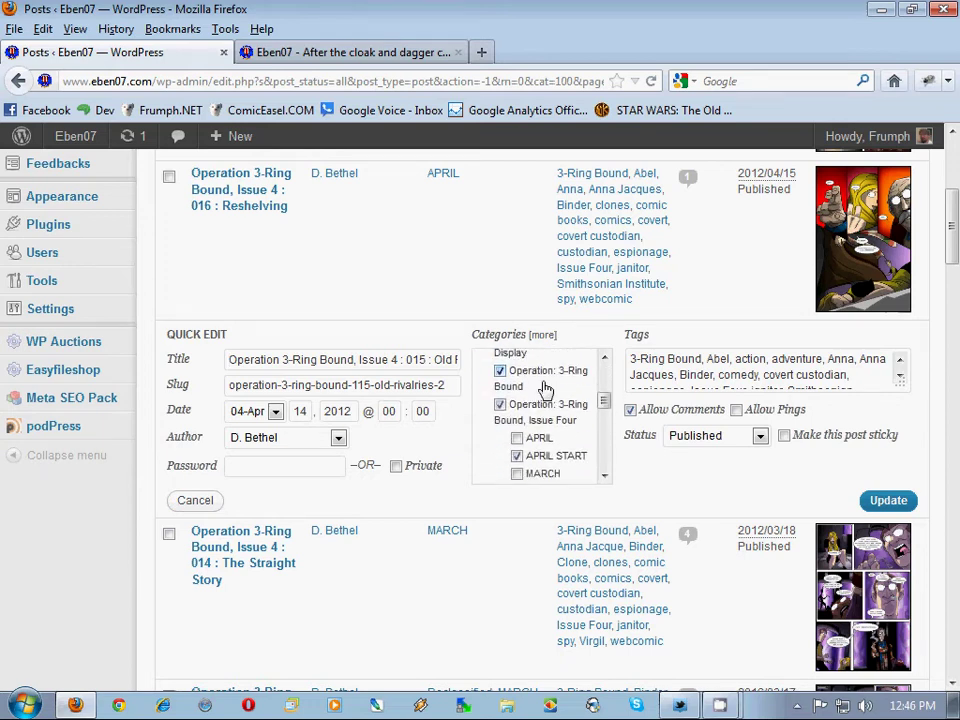
pyautogui.scroll(-2, 545, 412)
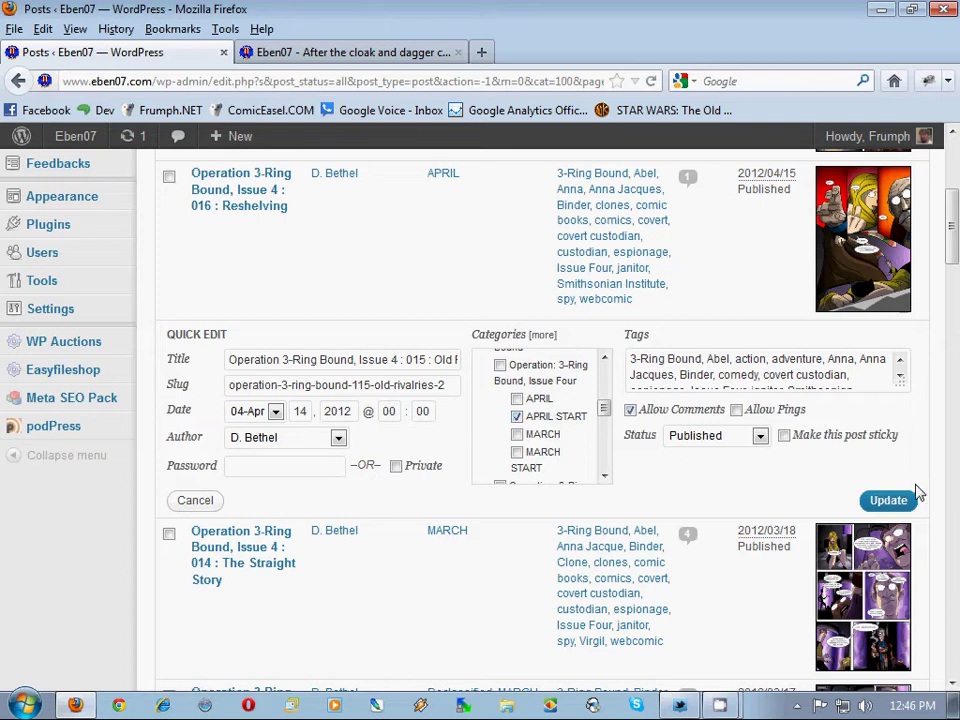
pyautogui.click(888, 500)
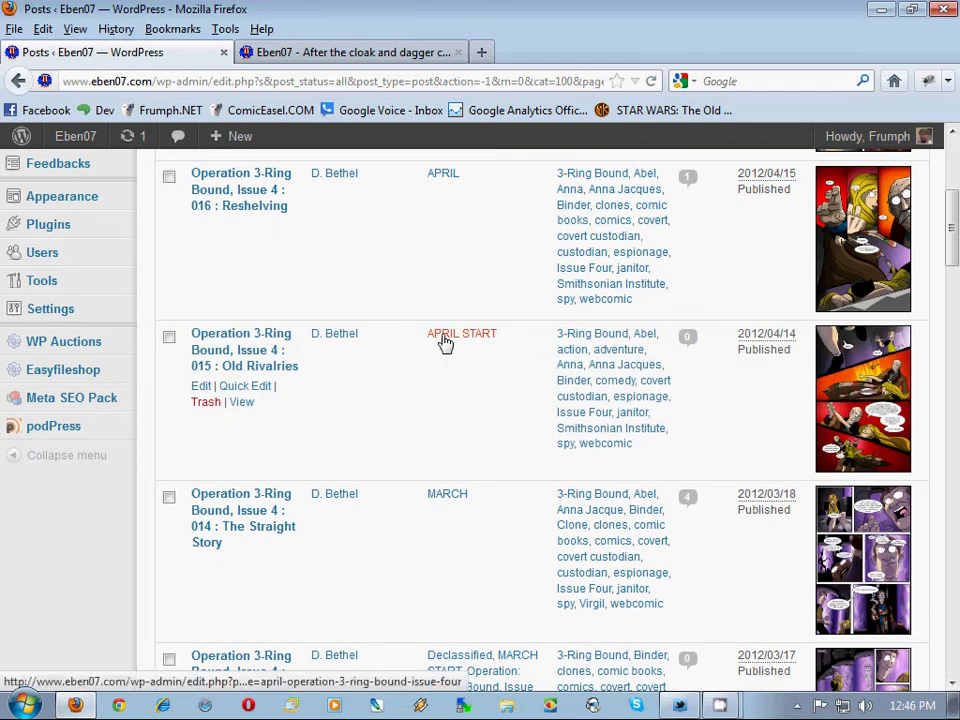
pyautogui.scroll(5, 445, 343)
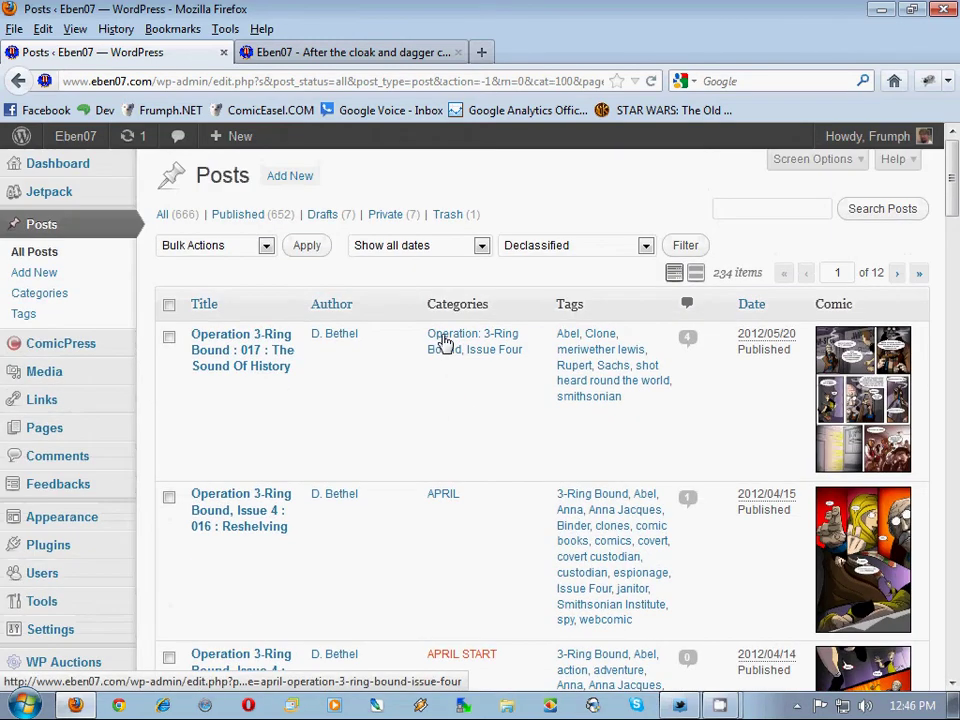
pyautogui.scroll(-7, 445, 343)
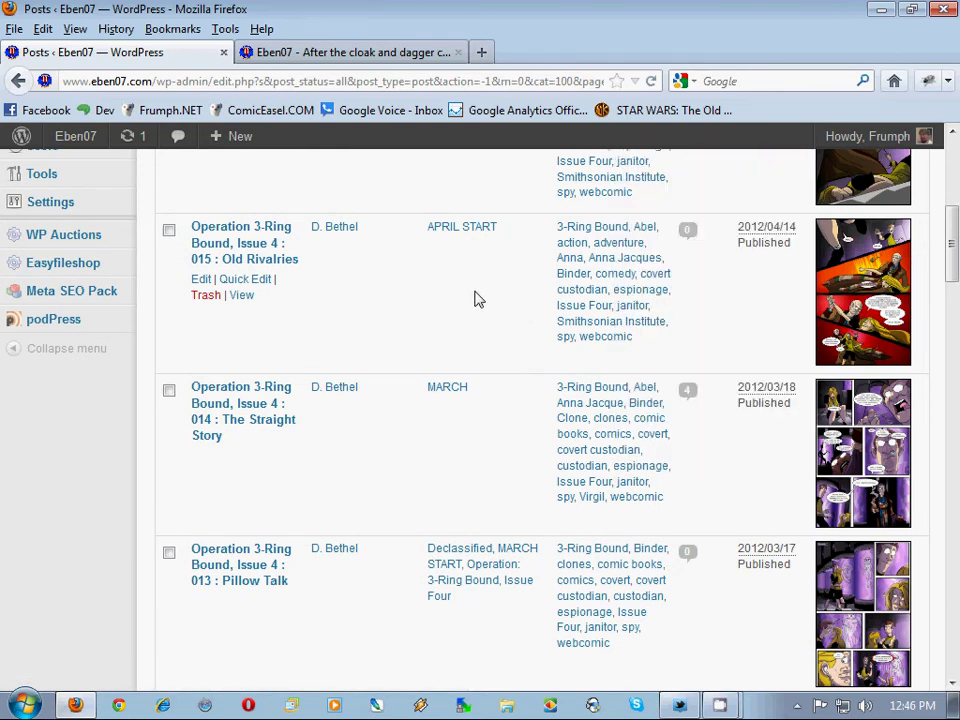
pyautogui.scroll(-20, 475, 298)
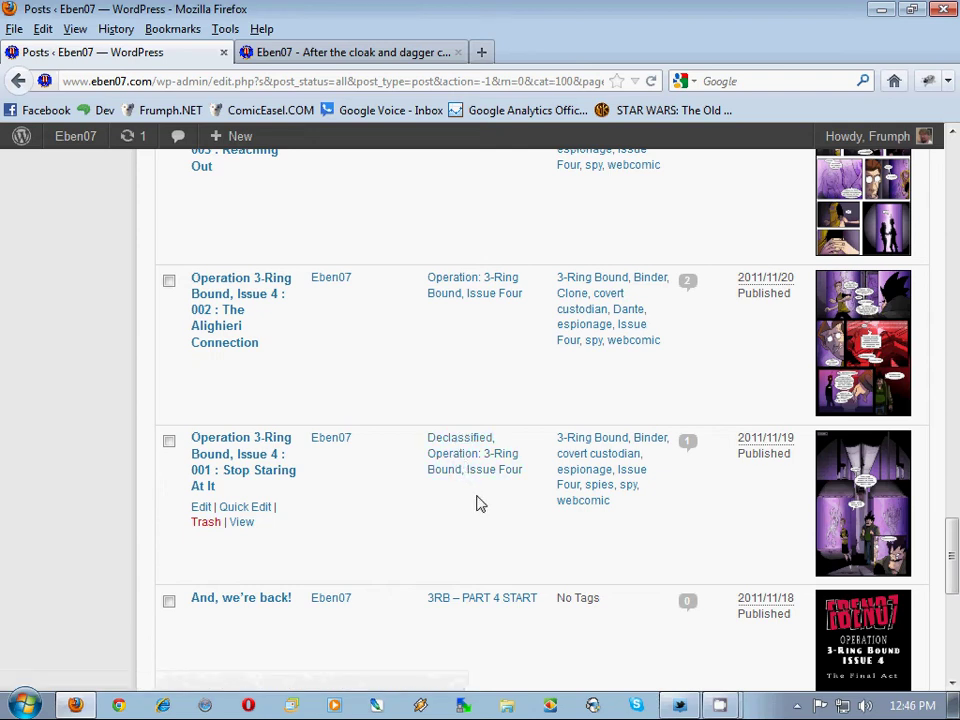
pyautogui.scroll(-6, 478, 504)
pyautogui.scroll(-3, 479, 505)
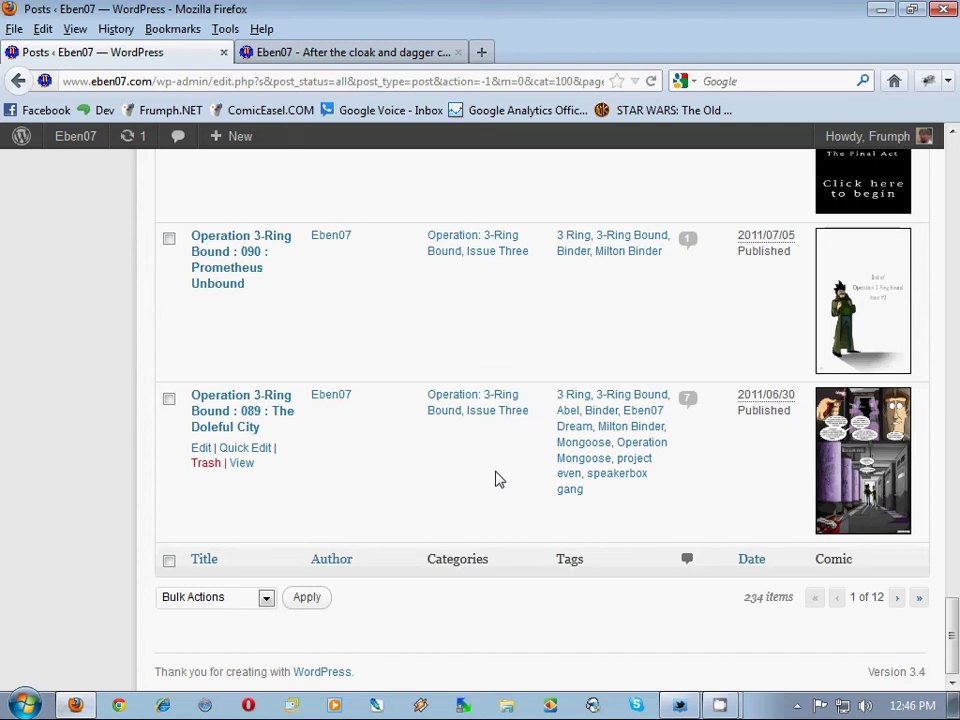
pyautogui.scroll(7, 500, 479)
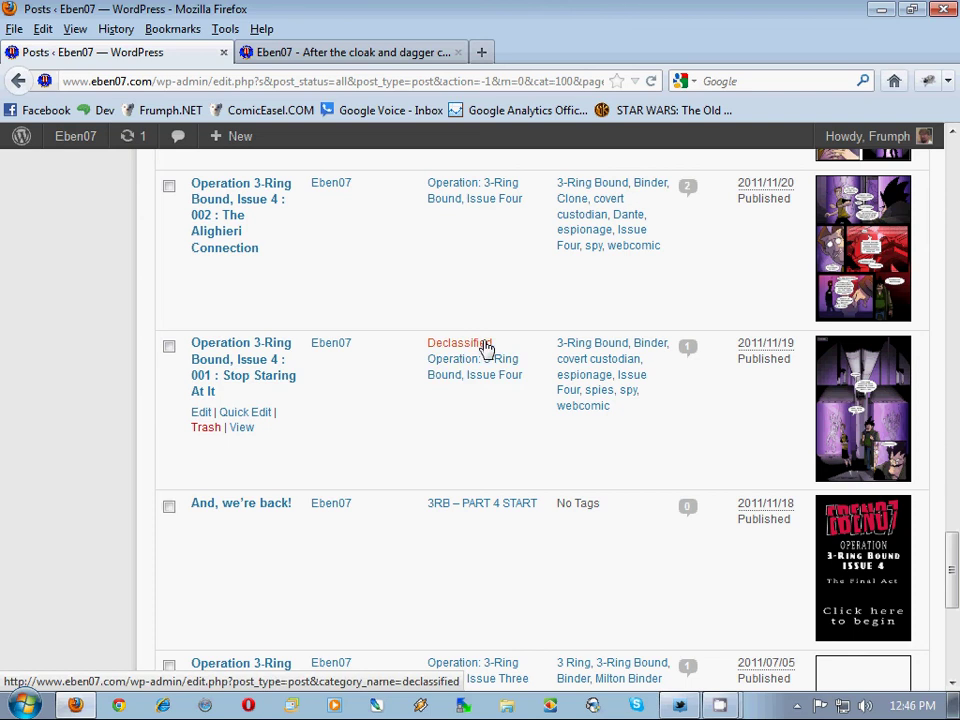
pyautogui.scroll(-5, 533, 462)
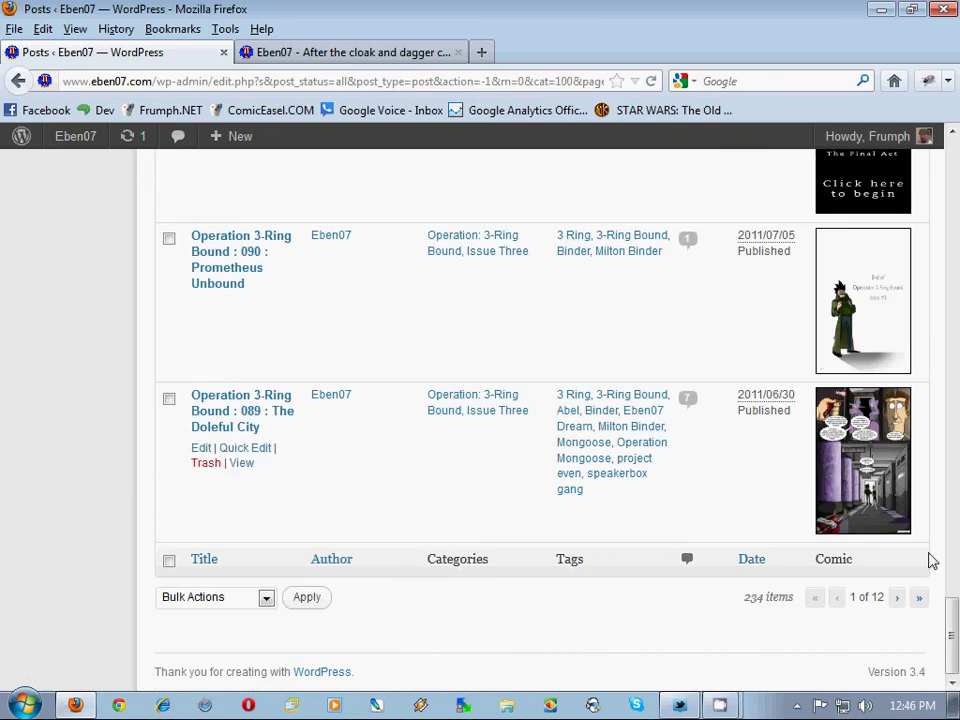